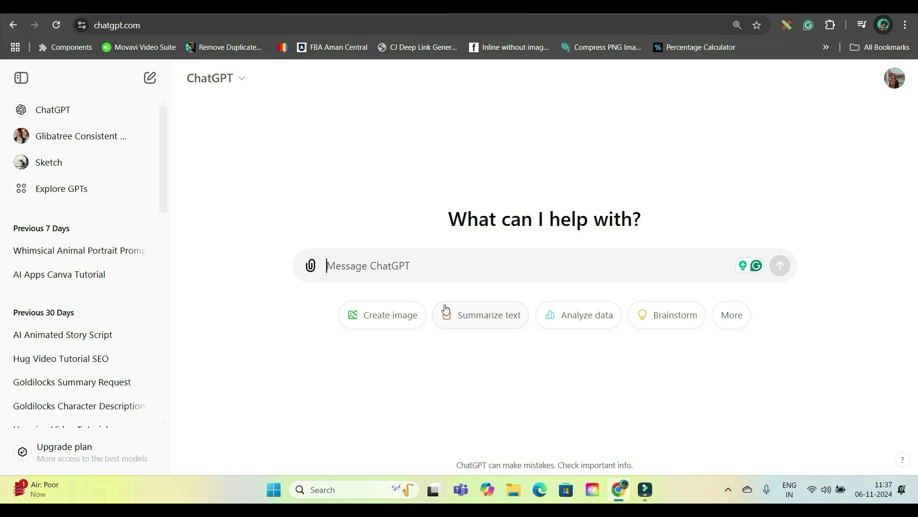
Highlight the AGE: label in yellow to match the other character labels.
mouse_move(646, 491)
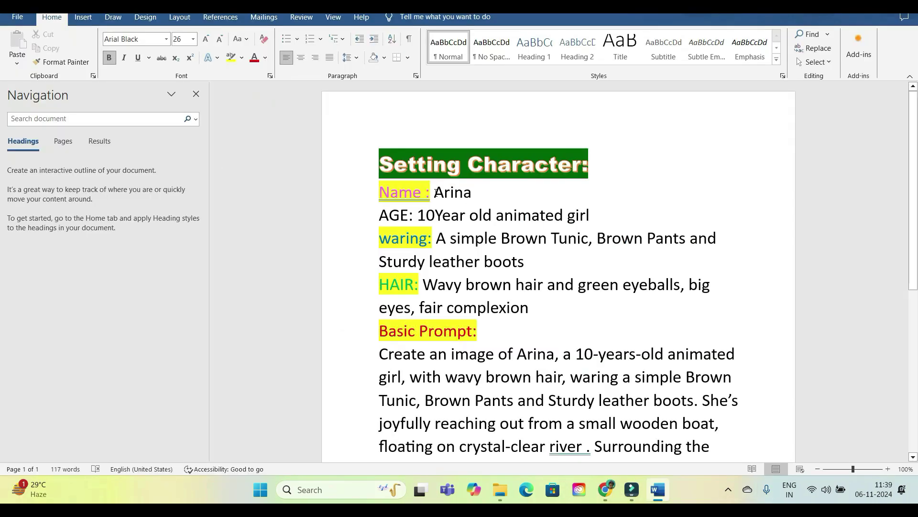
left_click_drag(435, 192, 467, 195)
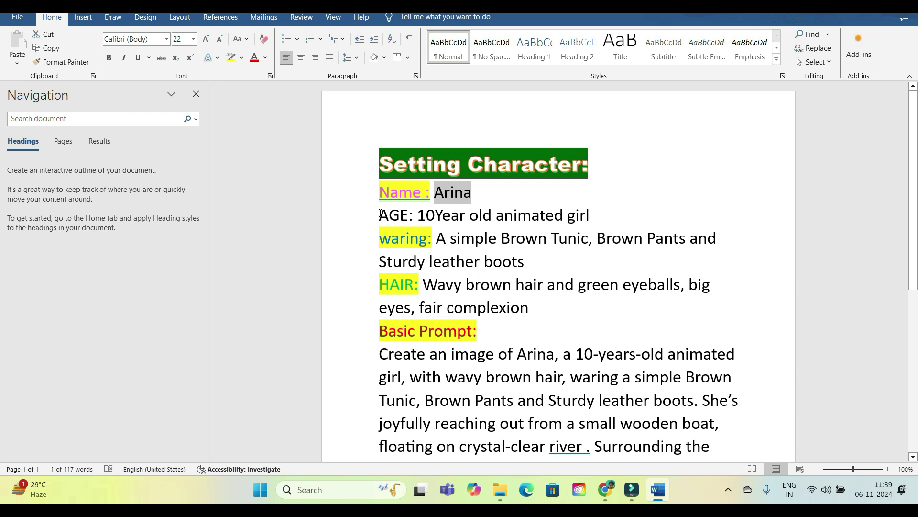
left_click_drag(381, 215, 412, 215)
left_click(461, 203)
left_click(406, 238)
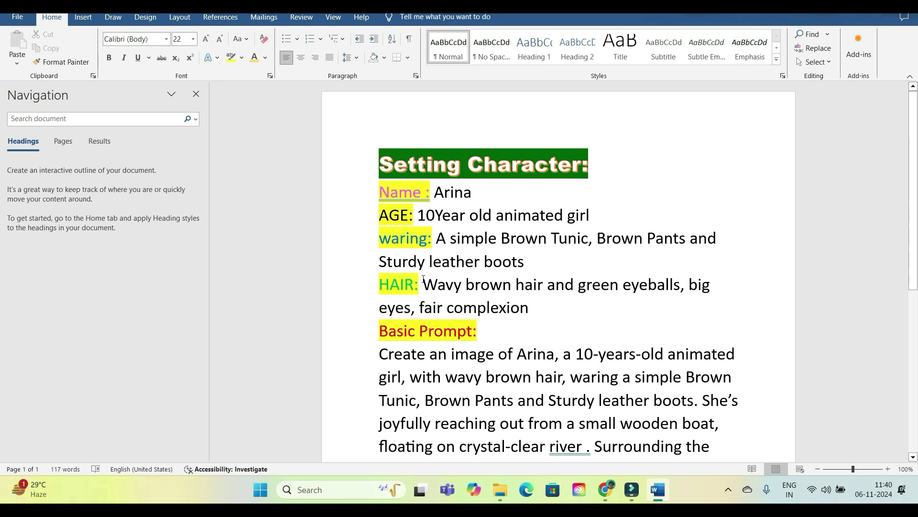
Select and copy the Basic Prompt paragraph describing Arina.
scroll(551, 340, "down", 1)
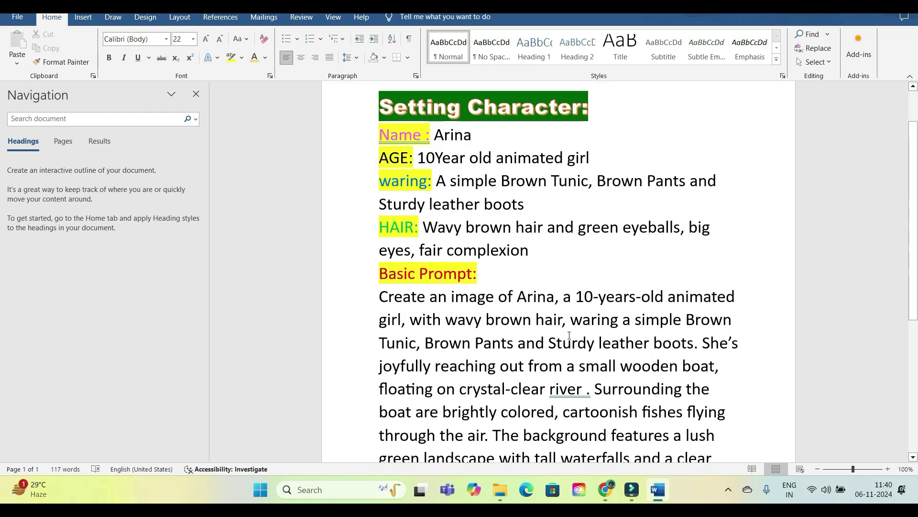
scroll(412, 294, "down", 1)
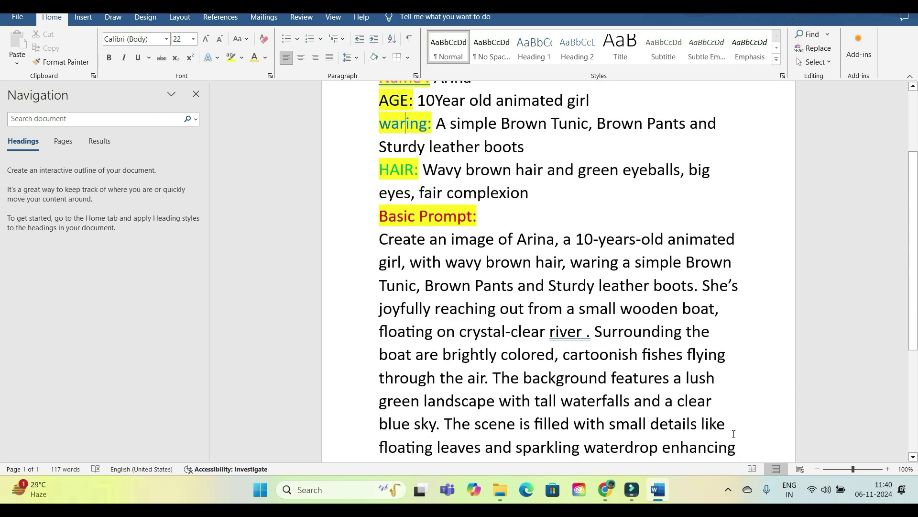
left_click_drag(379, 239, 712, 417)
left_click(607, 489)
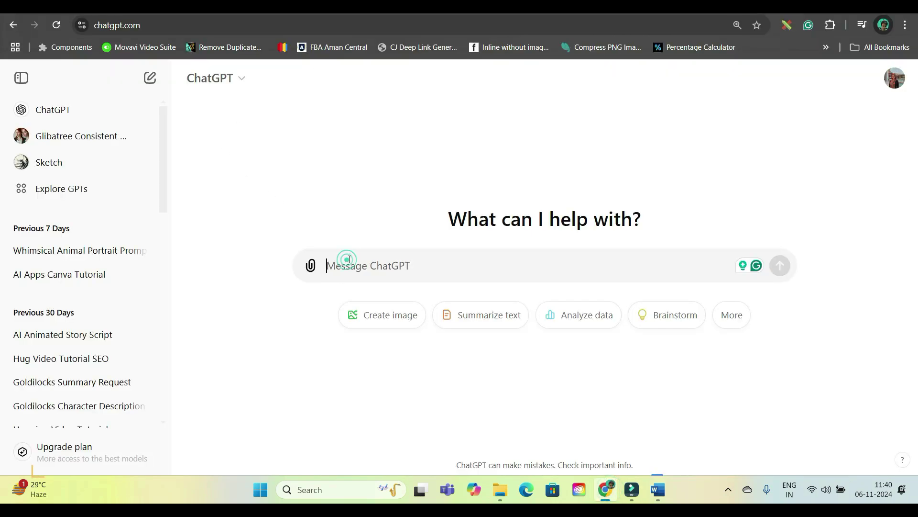
Send the pasted Arina prompt to ChatGPT and download the resulting boat-and-fish image.
key("ctrl+v")
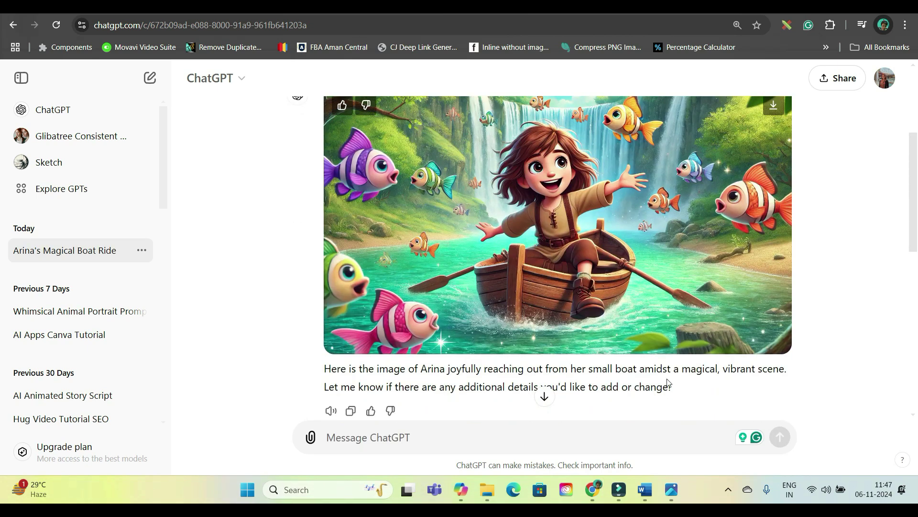
left_click(774, 105)
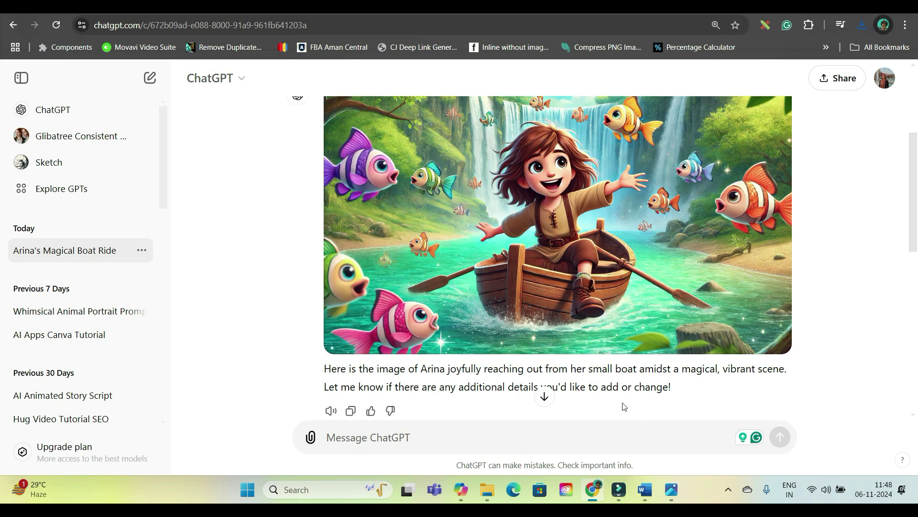
Select ChatGPT's refined consistent-keyword prompt for Arina in the boat.
scroll(625, 375, "down", 4)
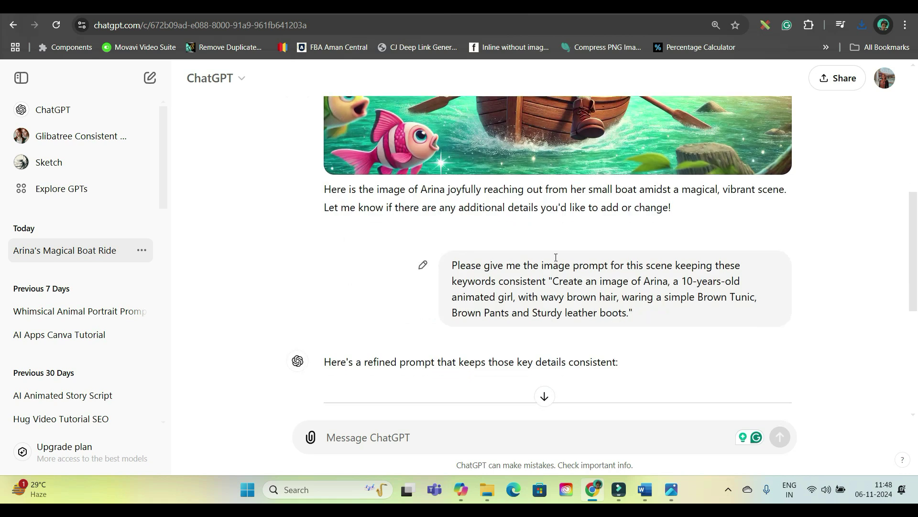
scroll(512, 367, "down", 3)
left_click_drag(329, 324, 452, 273)
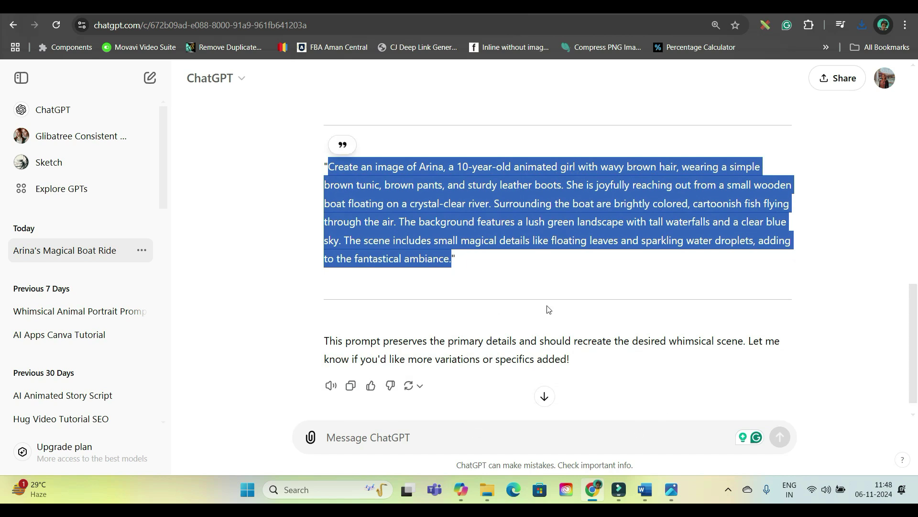
left_click(420, 449)
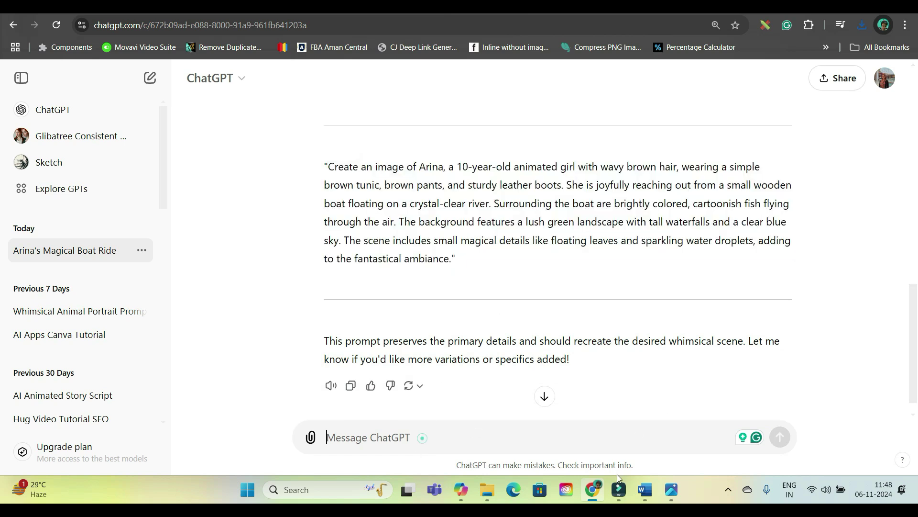
Copy the full boat prompt and new-scenes request from Word for ChatGPT's message box.
left_click(645, 490)
scroll(483, 254, "up", 3)
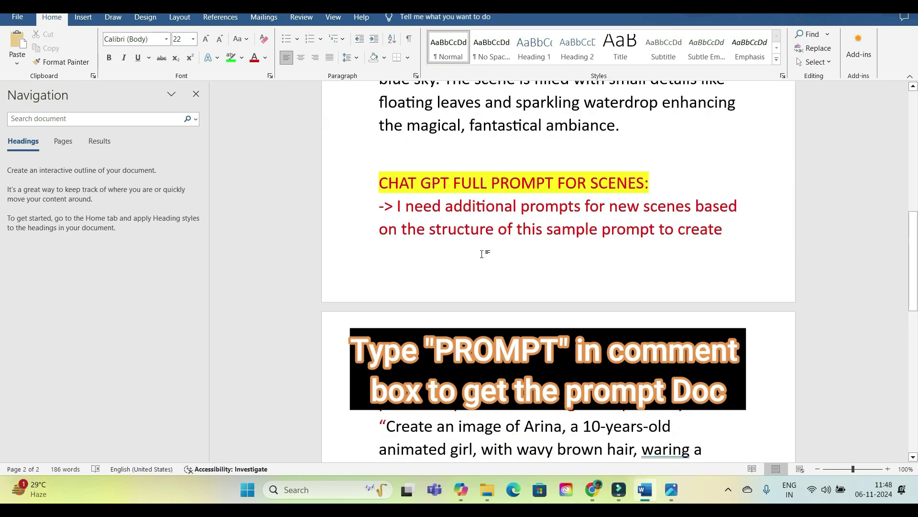
left_click_drag(622, 135, 541, 363)
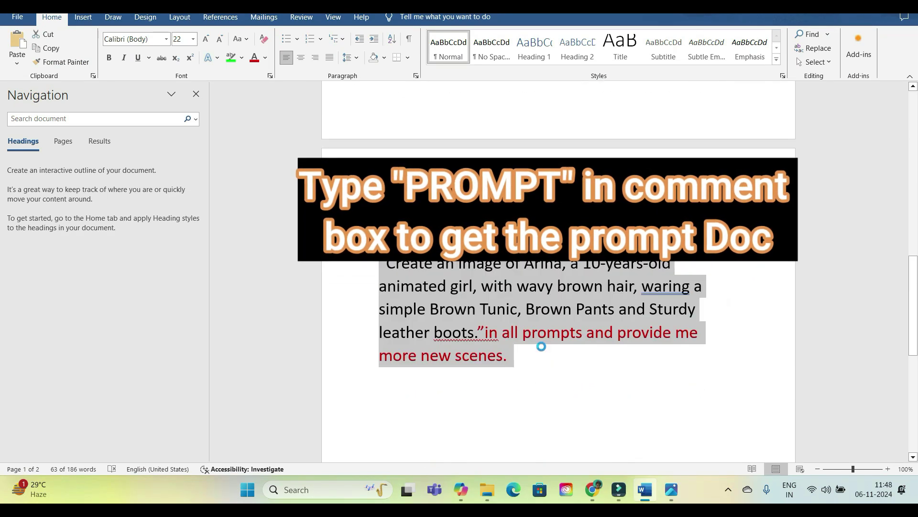
key("alt+Tab")
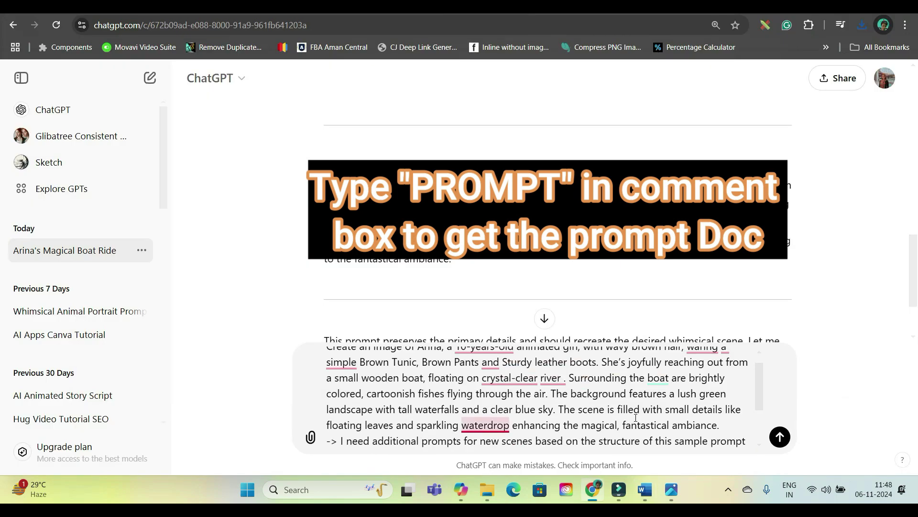
Send the new-scenes request, review the returned Arina prompts, and select the refined boat prompt.
scroll(476, 433, "down", 2)
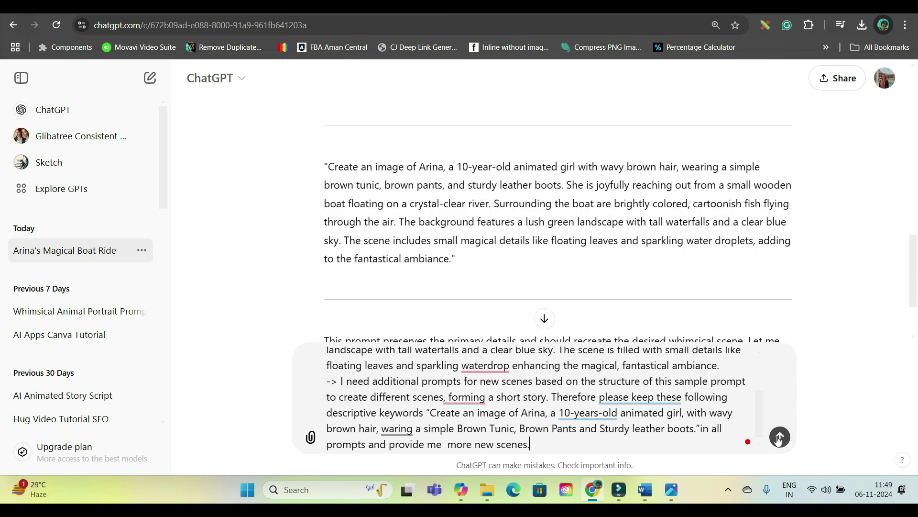
left_click(778, 437)
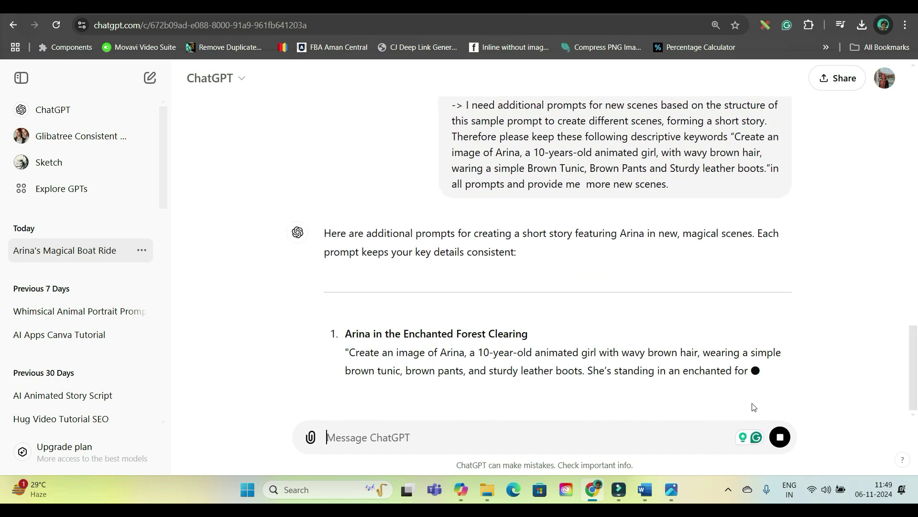
scroll(658, 269, "up", 10)
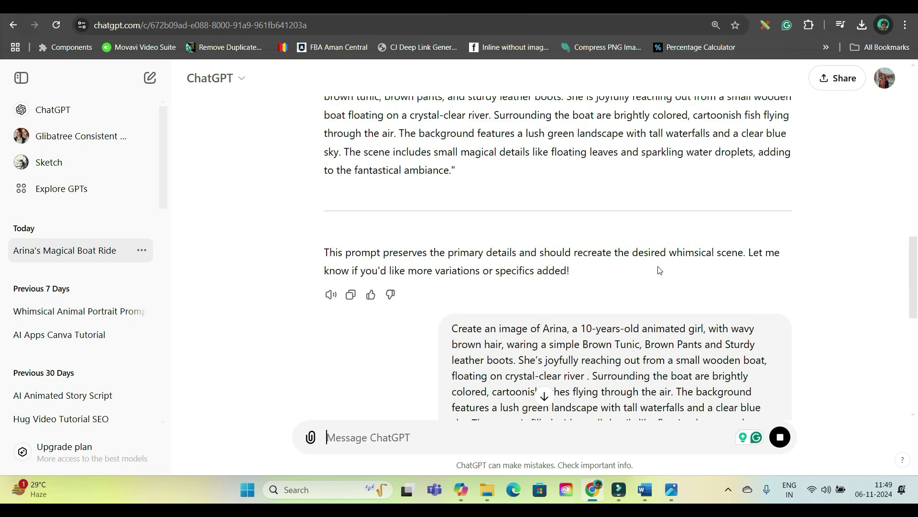
scroll(467, 329, "down", 15)
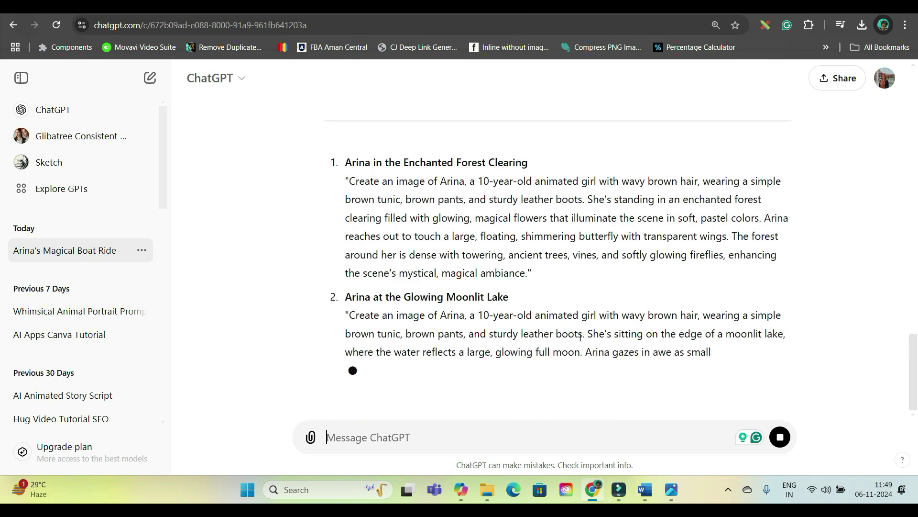
scroll(653, 356, "up", 10)
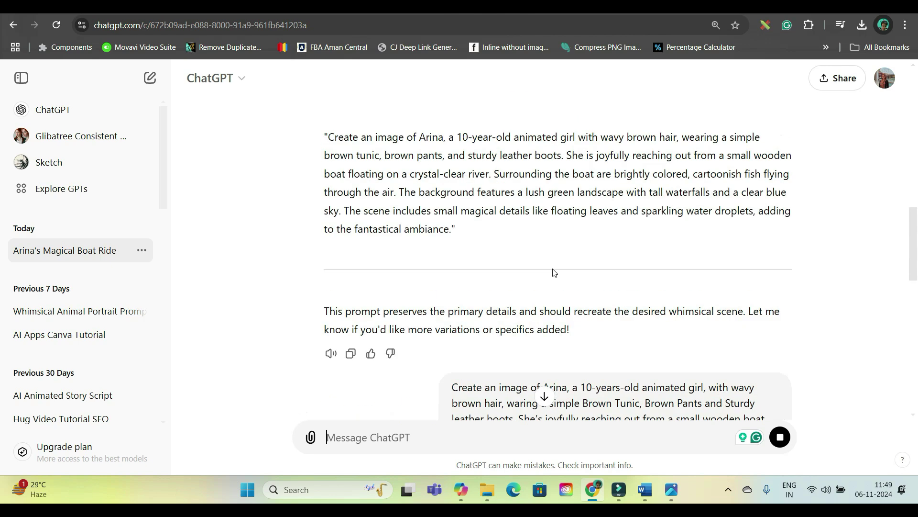
left_click_drag(327, 136, 423, 224)
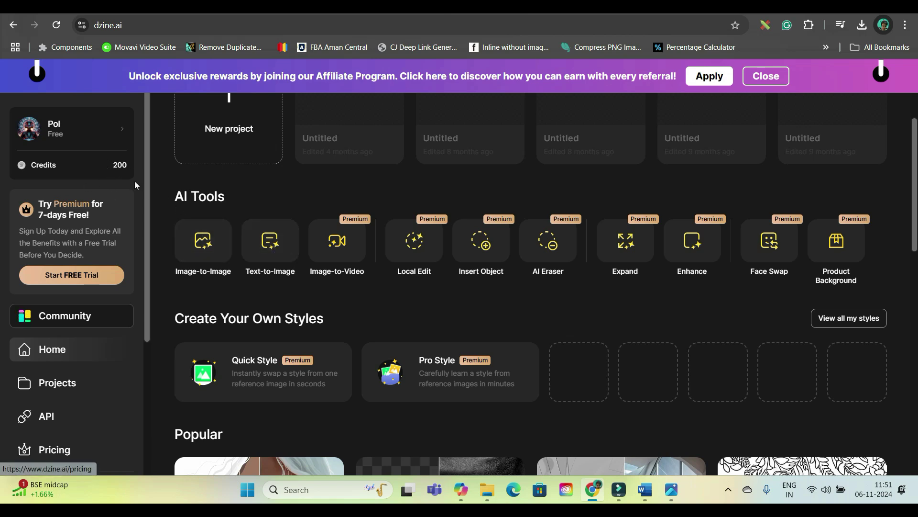
Start a new untitled canvas with Dzine's Text-to-Image tool.
left_click(273, 252)
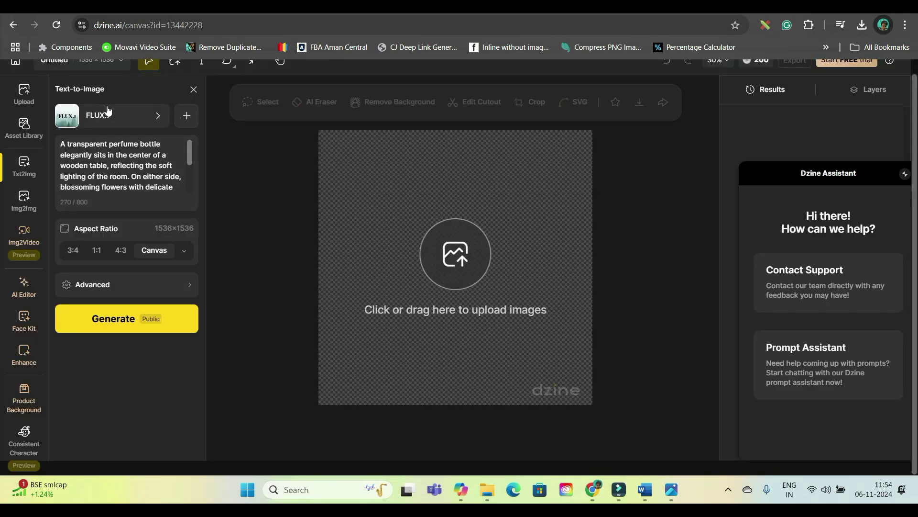
Switch the style from FLUX.1 to Dzine 3D Render v1 and select the sample prompt text.
left_click(108, 111)
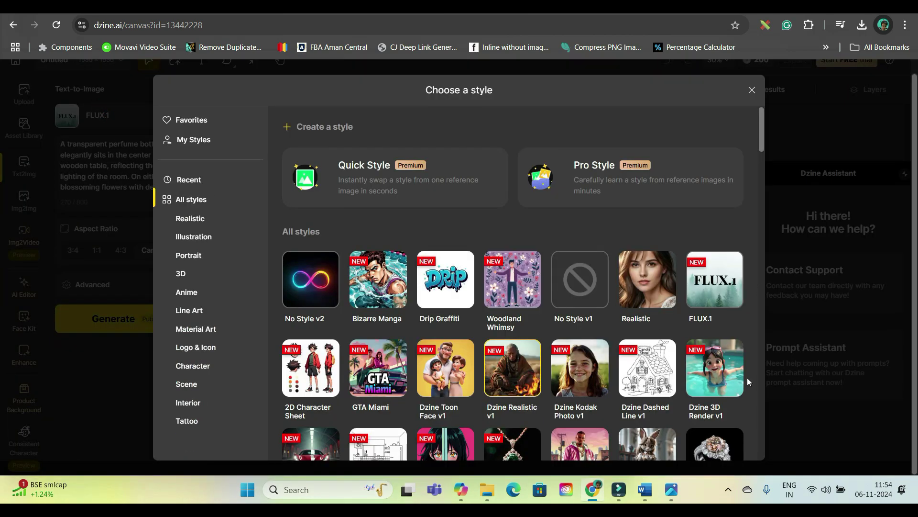
left_click(715, 375)
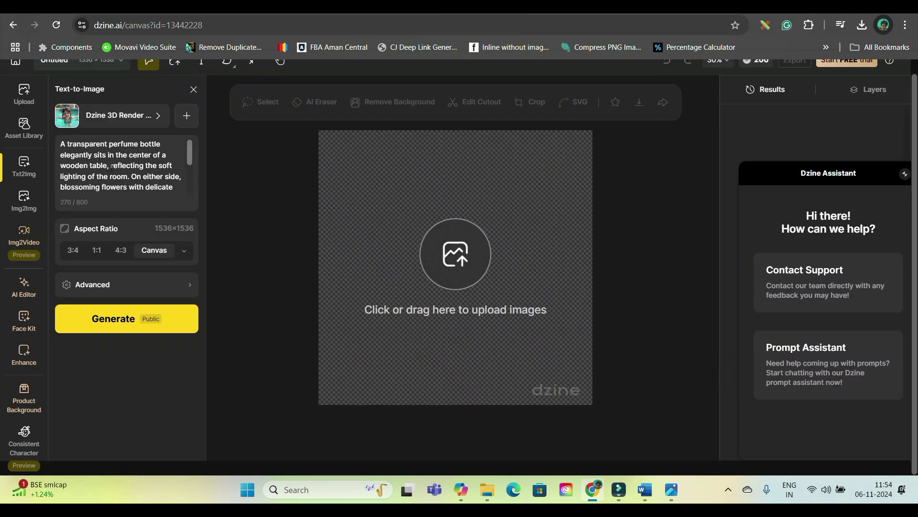
left_click_drag(60, 141, 176, 230)
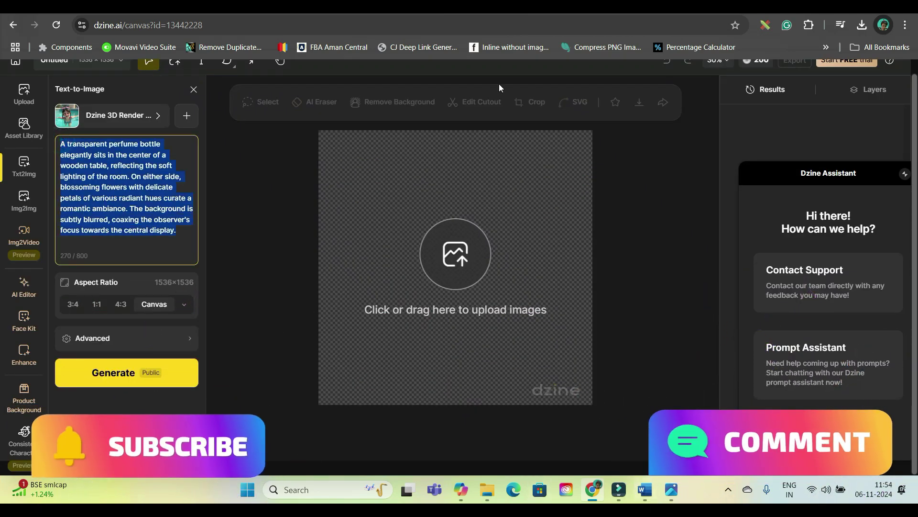
Replace the sample prompt with the Arina boat prompt copied from ChatGPT.
key("ctrl+Tab")
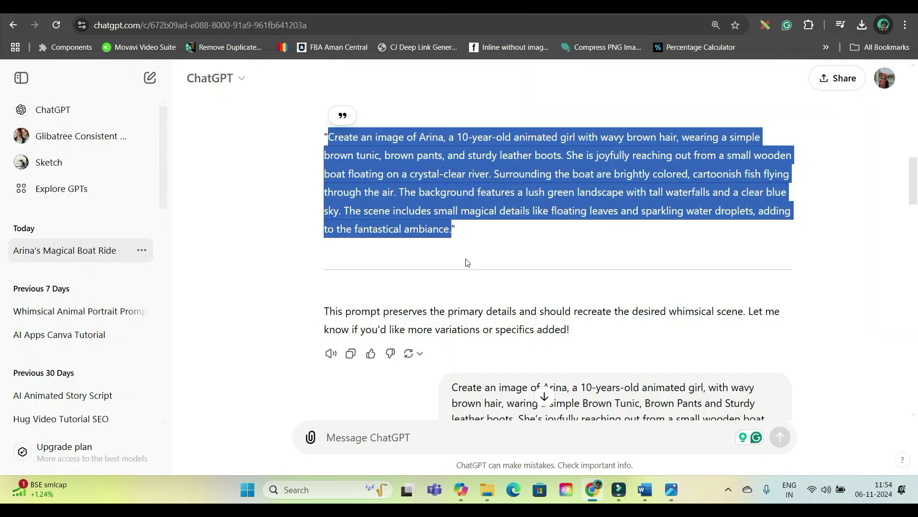
key("ctrl+c")
key("ctrl+shift+Tab")
key("ctrl+v")
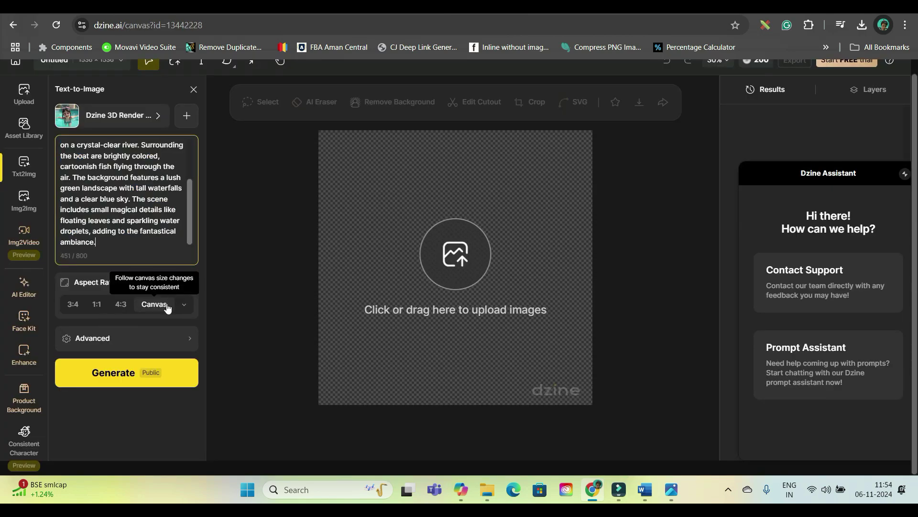
Set the aspect ratio to Facebook 16:9 (1536×864), leave the seed empty, and generate.
left_click(183, 304)
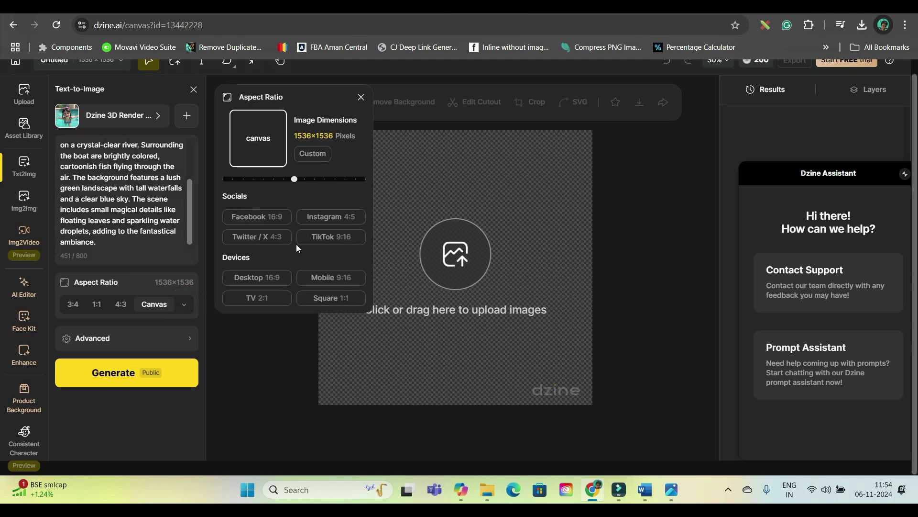
left_click(272, 221)
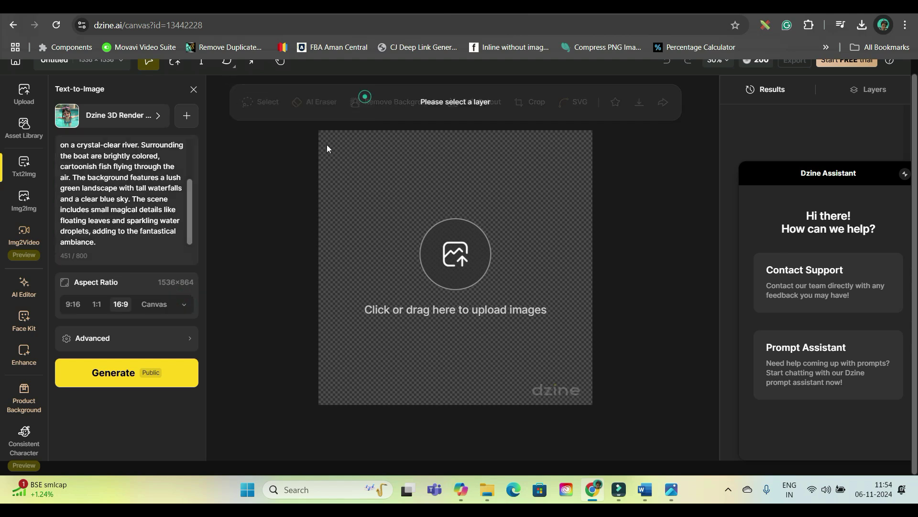
left_click(103, 340)
left_click(289, 150)
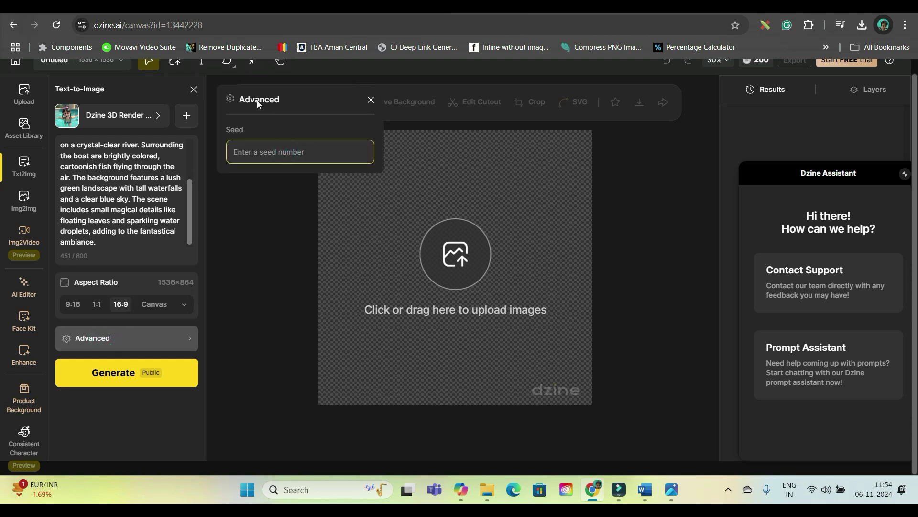
left_click(370, 99)
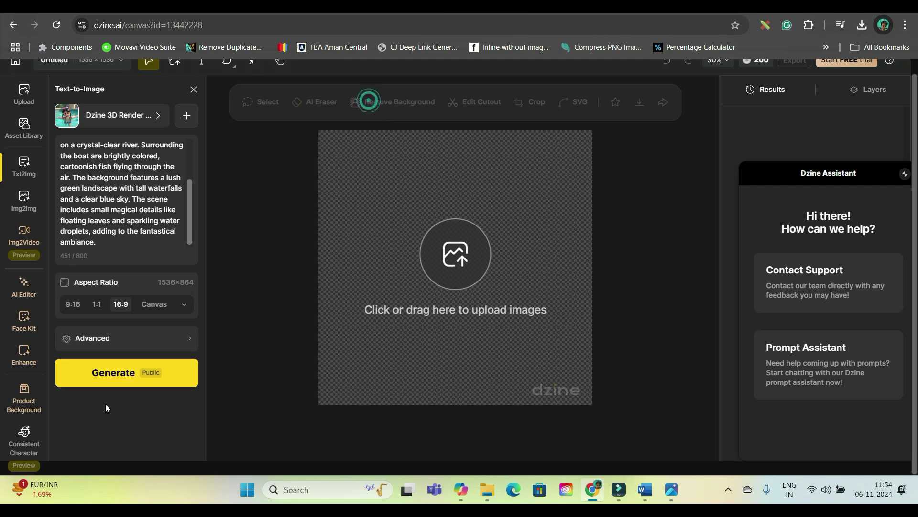
left_click(127, 374)
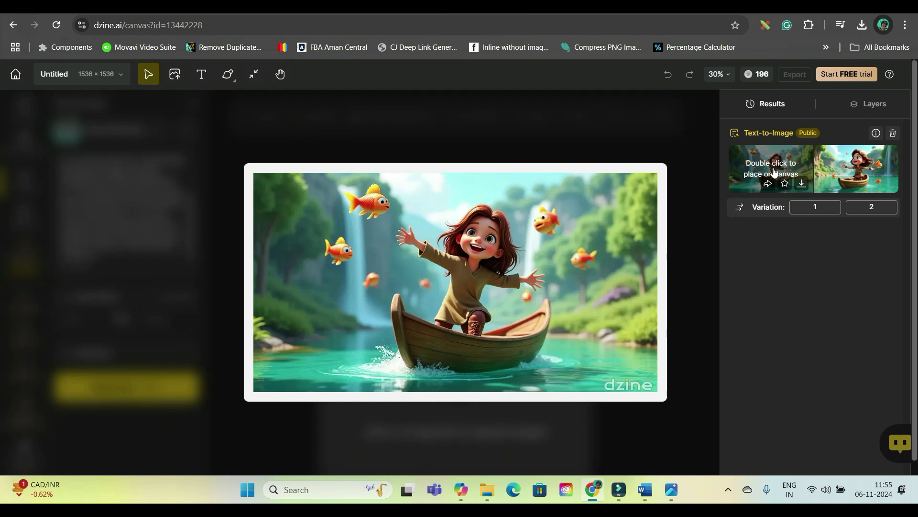
Download both generated boat images as JPG at 1x.
mouse_move(880, 168)
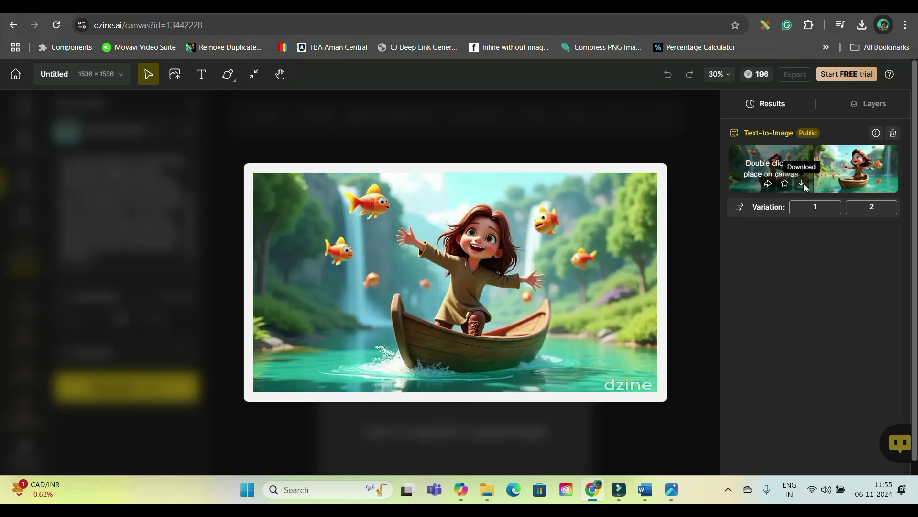
left_click(803, 184)
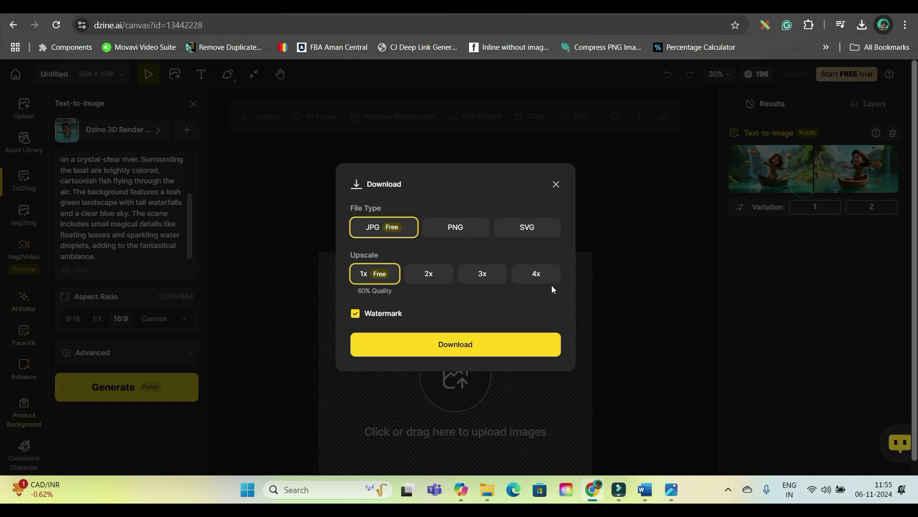
left_click(456, 226)
left_click(577, 128)
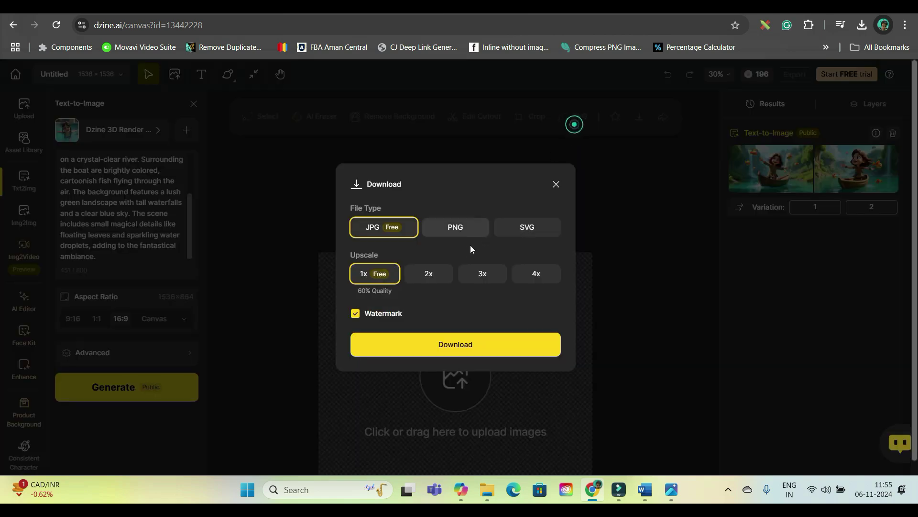
left_click(455, 342)
left_click(886, 183)
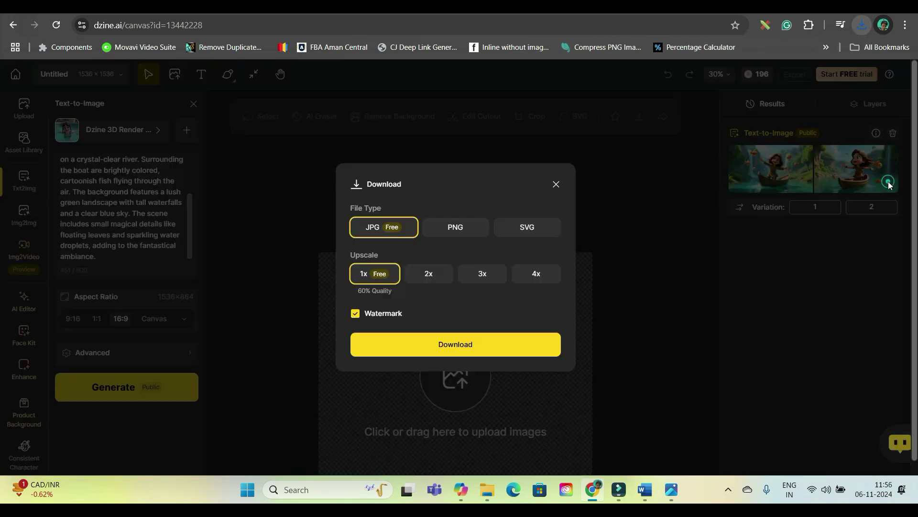
left_click(433, 343)
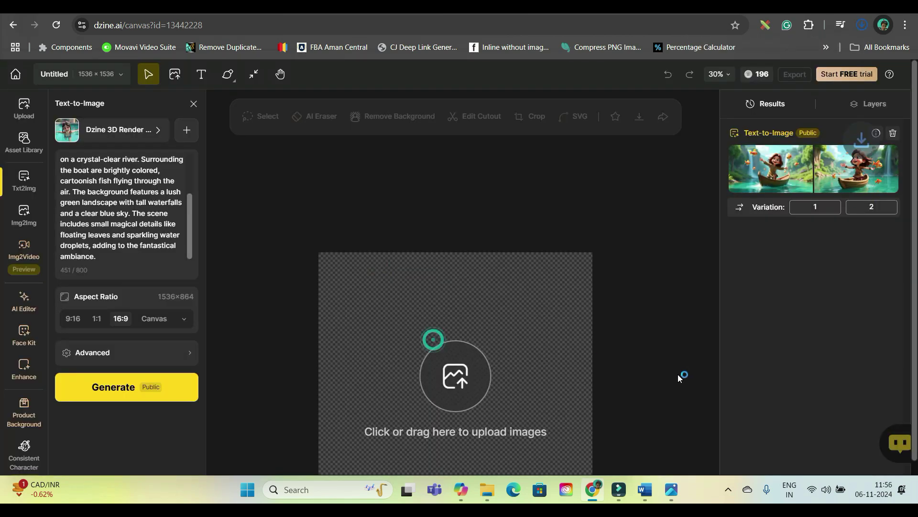
Return to ChatGPT and look through the Arina scene prompts like Hidden Cave of Crystals.
left_click(736, 14)
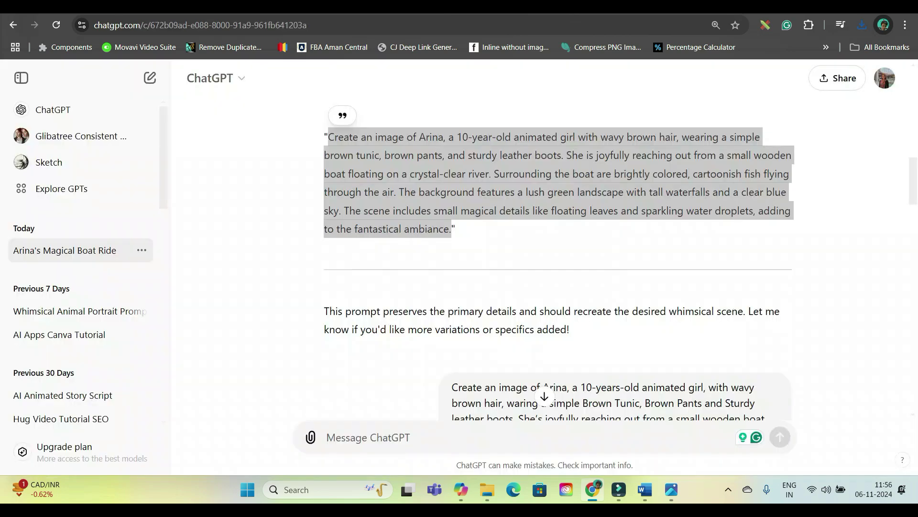
scroll(581, 345, "down", 5)
scroll(582, 344, "down", 5)
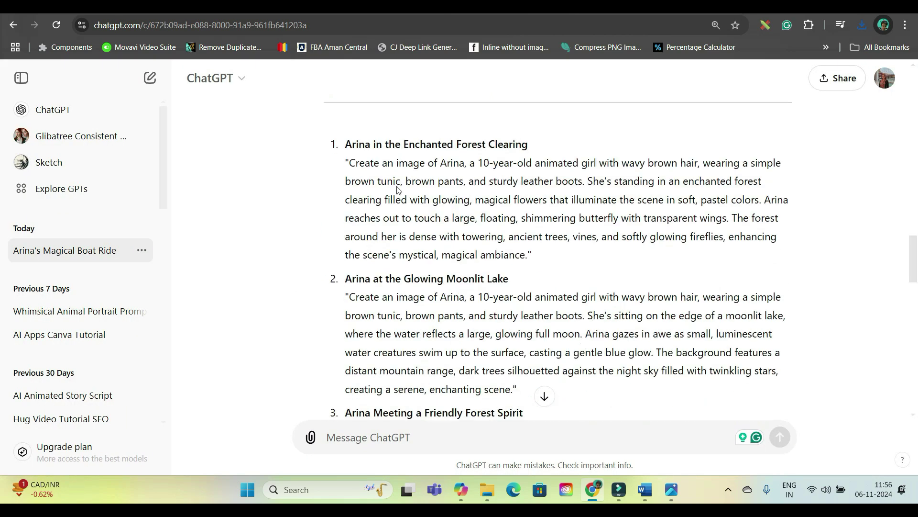
scroll(416, 297, "down", 20)
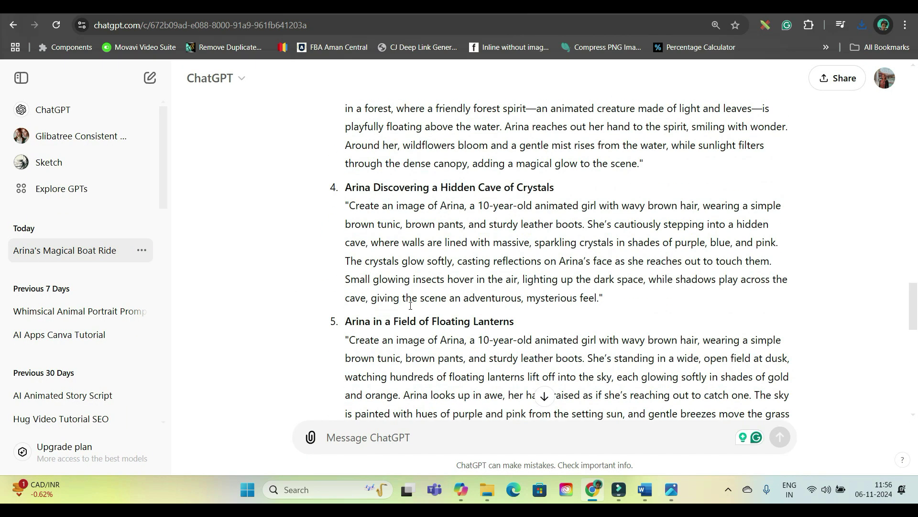